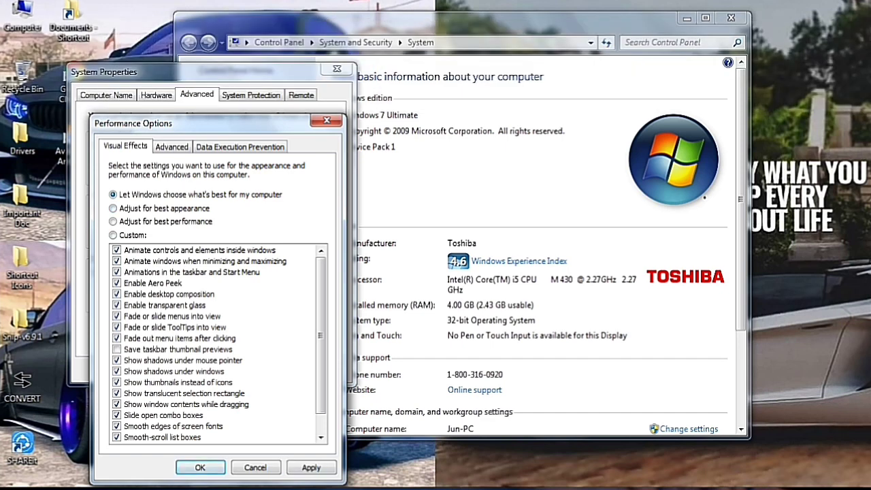
Step: Close the Performance Options and System Properties dialogs and the Control Panel System window
click(327, 120)
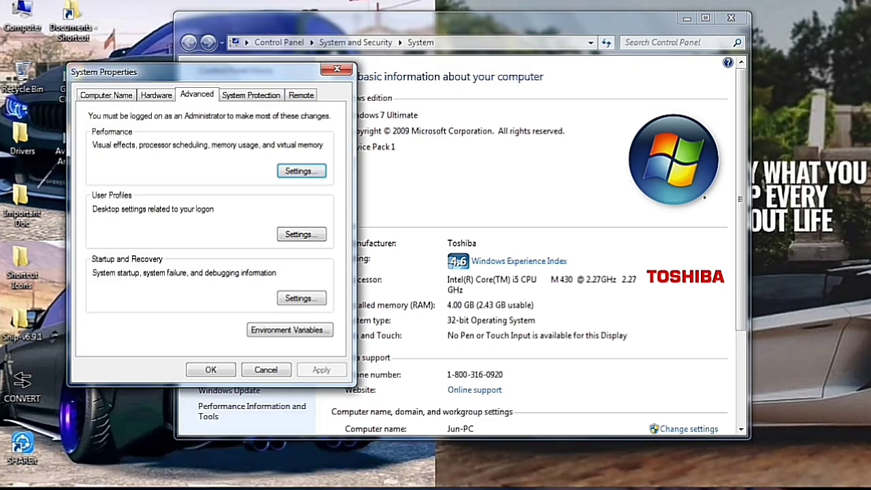
click(337, 69)
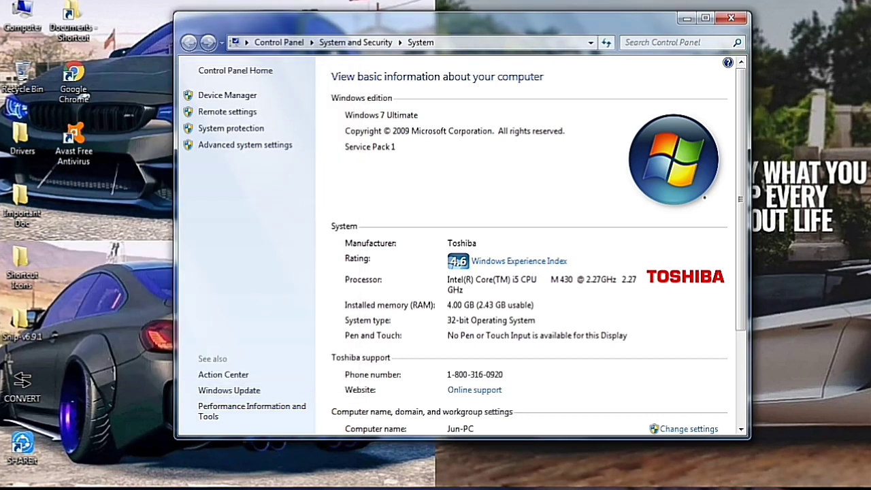
click(731, 18)
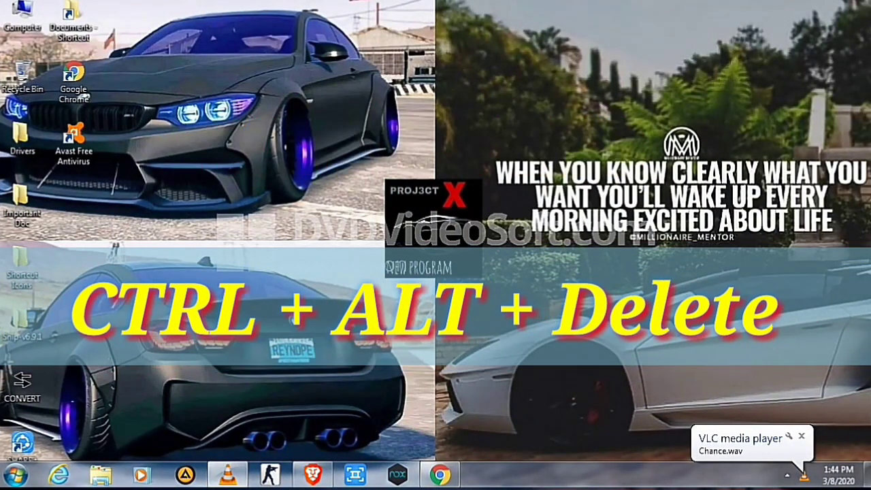
Step: Open Windows Task Manager and review the running Chrome and Brave tasks, the process list and the performance graphs
key(ctrl+alt+Delete)
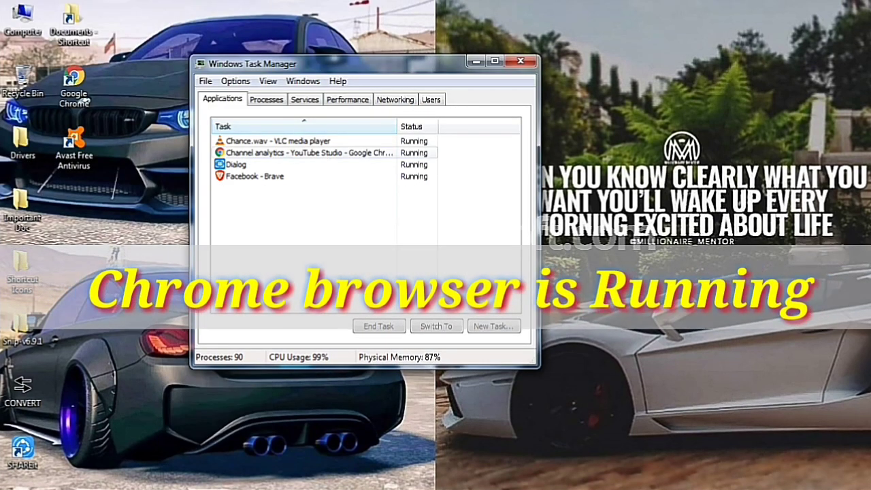
key(Up)
key(Up)
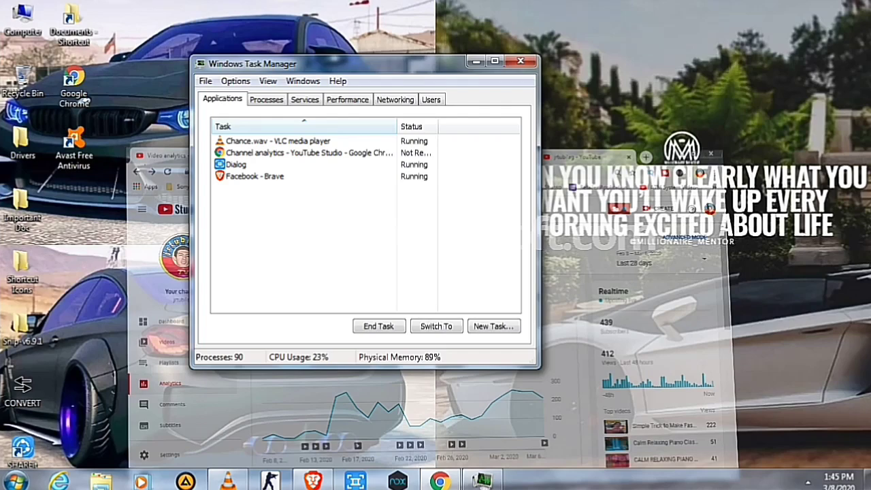
key(Down)
key(Down)
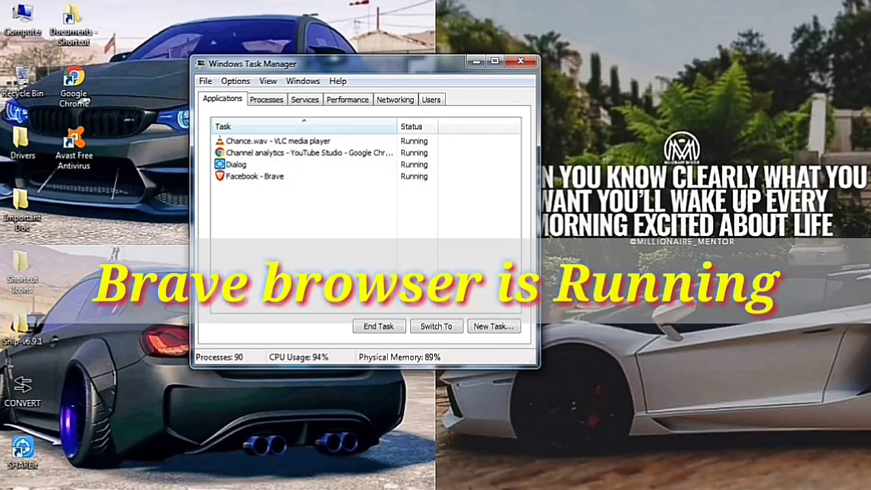
click(304, 176)
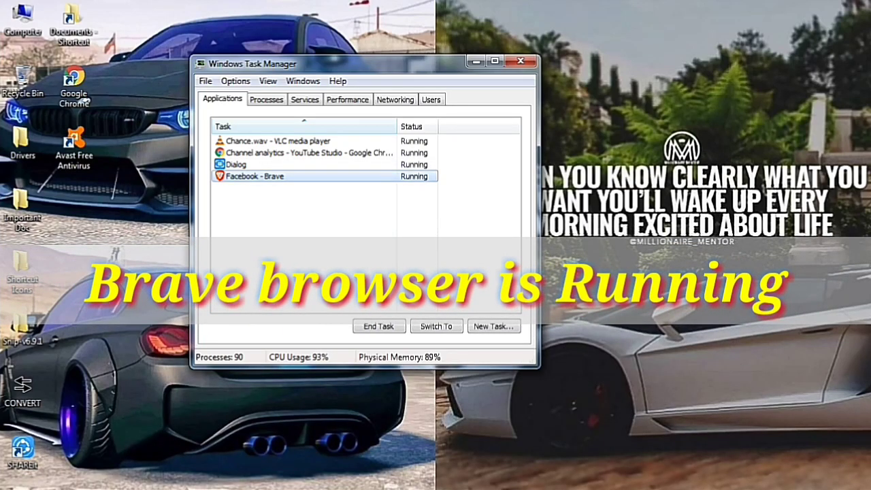
mouse_move(313, 480)
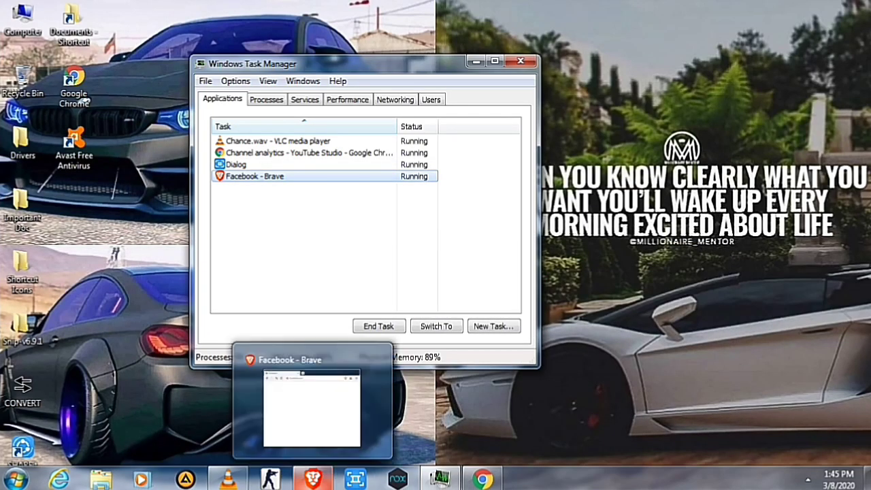
mouse_move(312, 409)
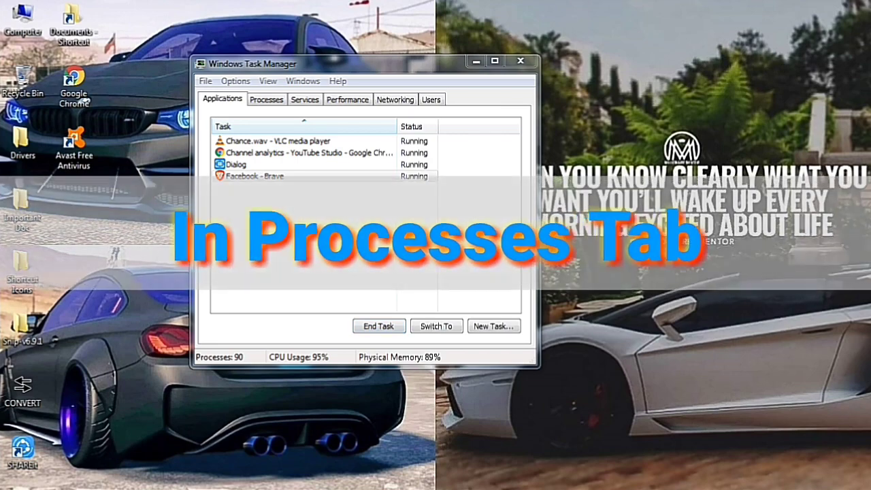
click(266, 100)
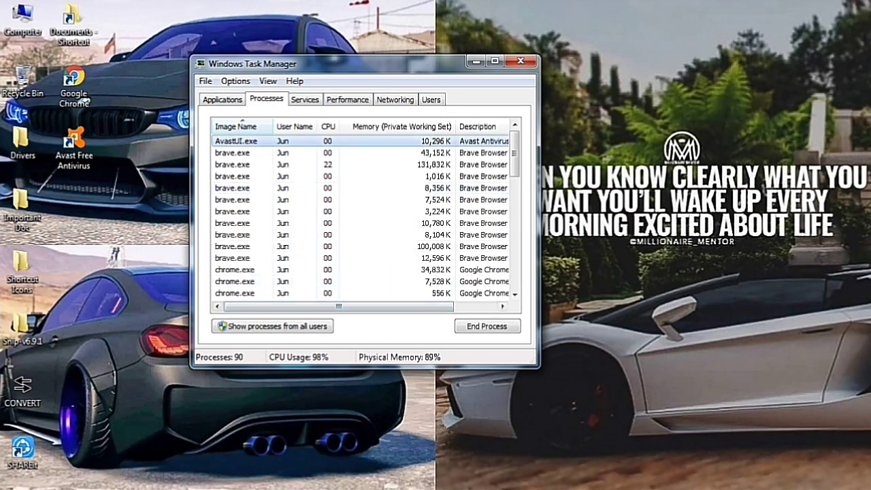
click(347, 100)
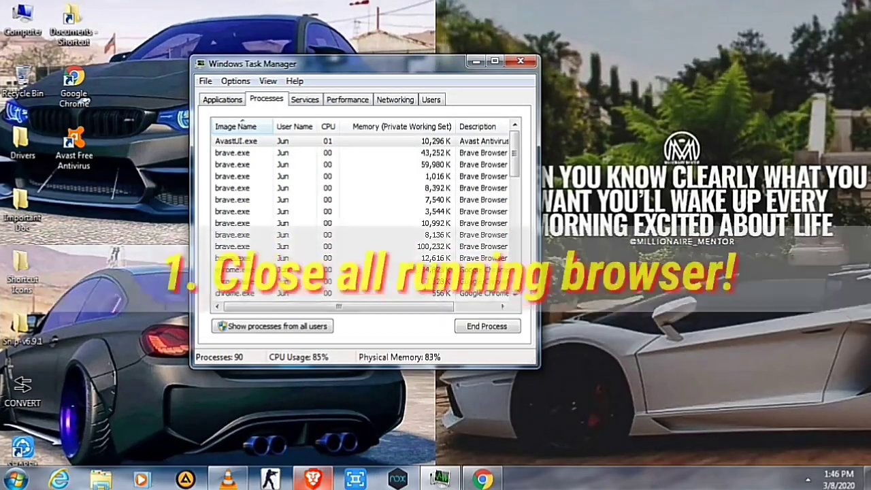
Step: End the Facebook - Brave application task and check its effect in the performance graphs and process list
mouse_move(313, 479)
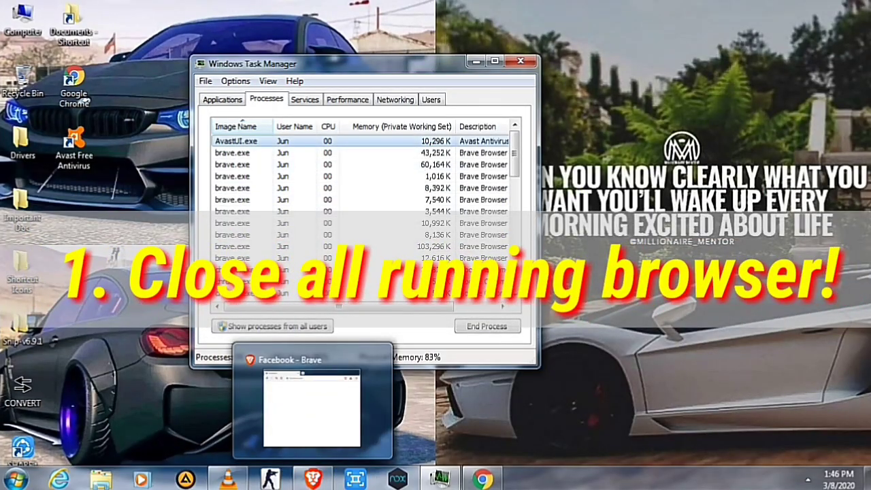
click(222, 99)
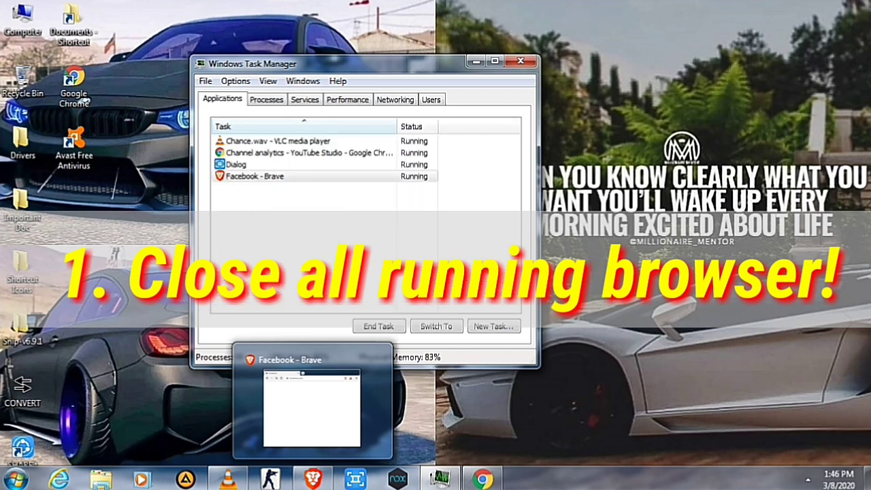
click(255, 177)
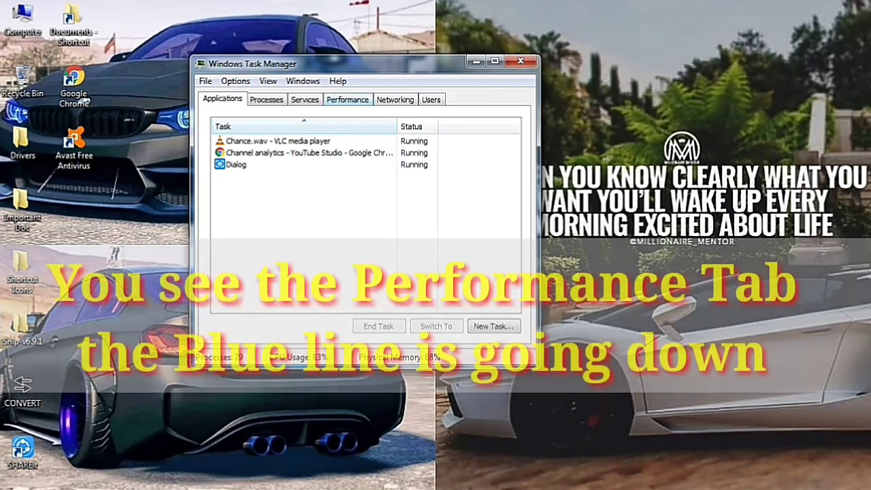
click(347, 99)
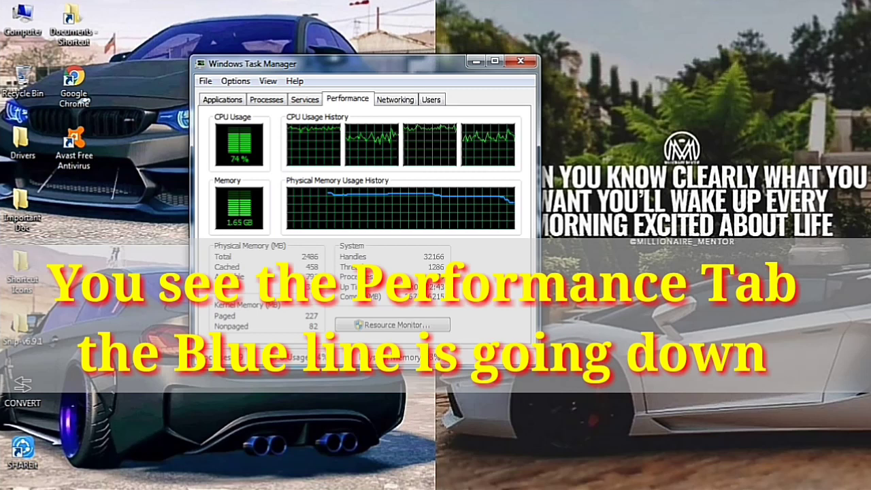
click(266, 99)
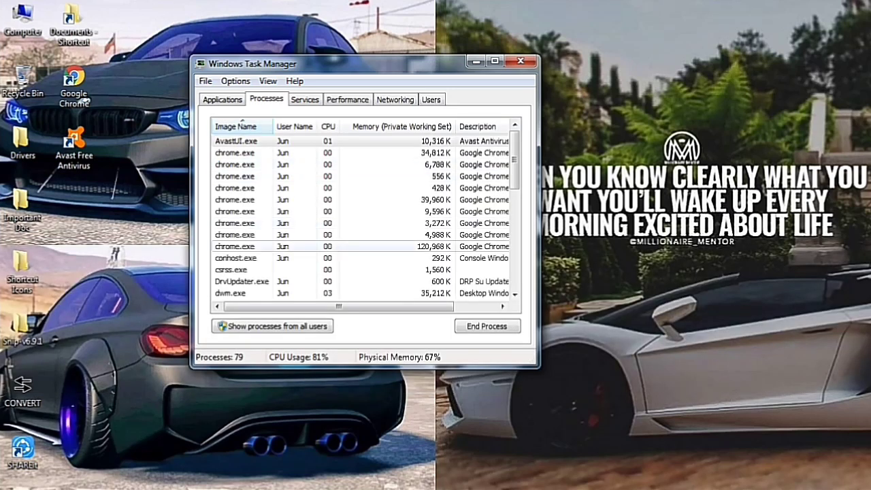
Step: End the Google Chrome task for YouTube Studio channel analytics and recheck the performance graphs and process list
click(222, 99)
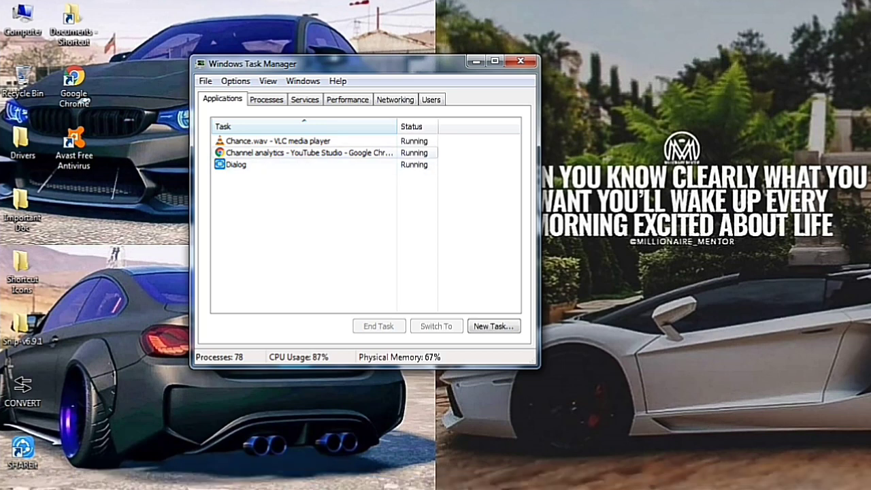
click(304, 152)
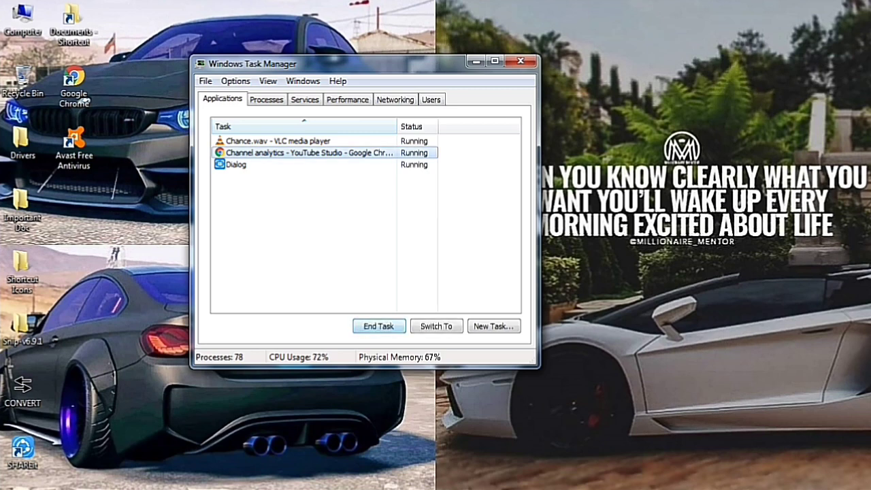
click(379, 326)
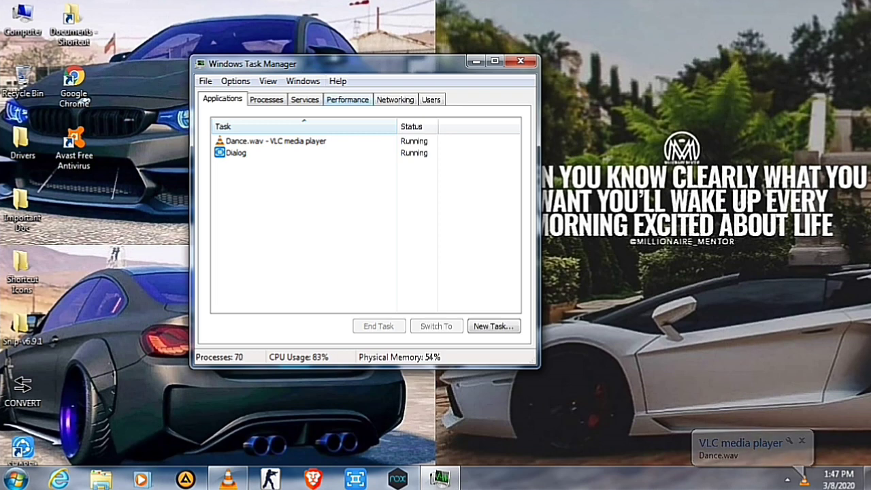
click(347, 99)
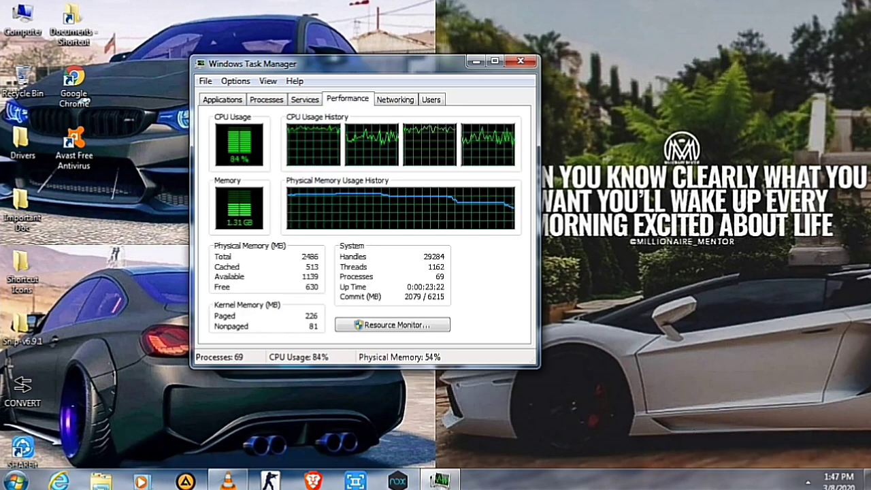
click(267, 99)
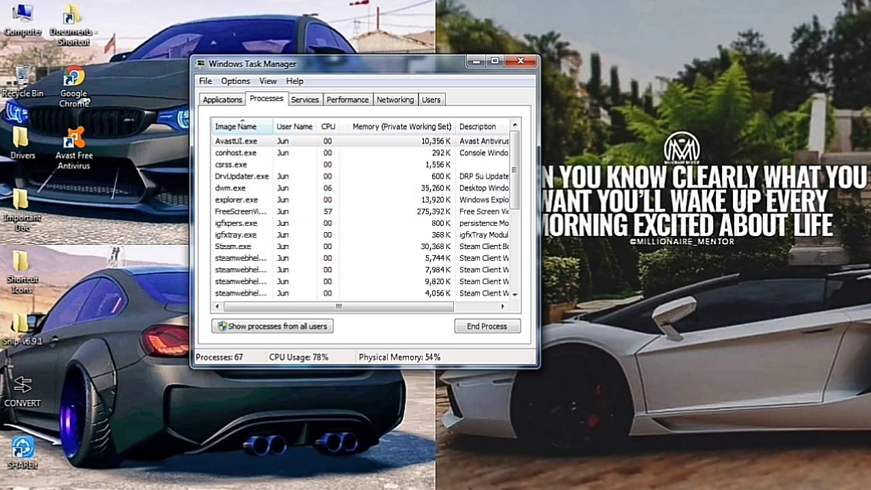
Step: End the Dance.wav - VLC media player task and review the memory graph and remaining processes
click(222, 100)
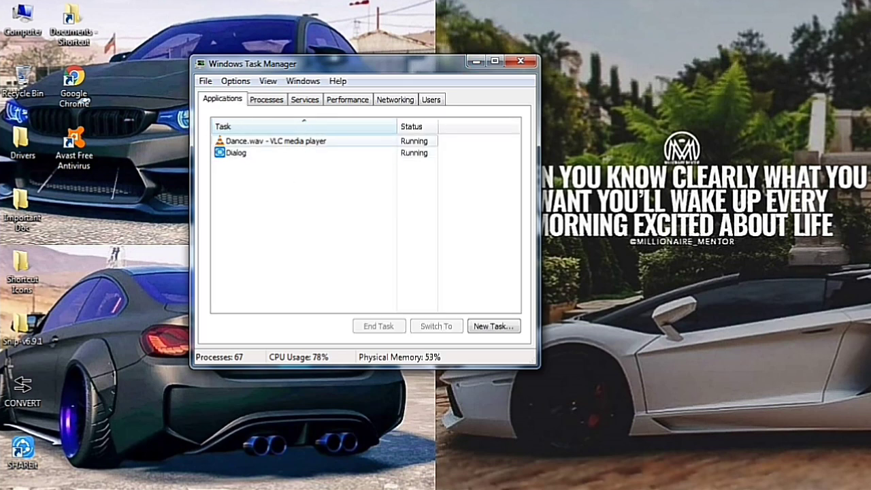
click(275, 141)
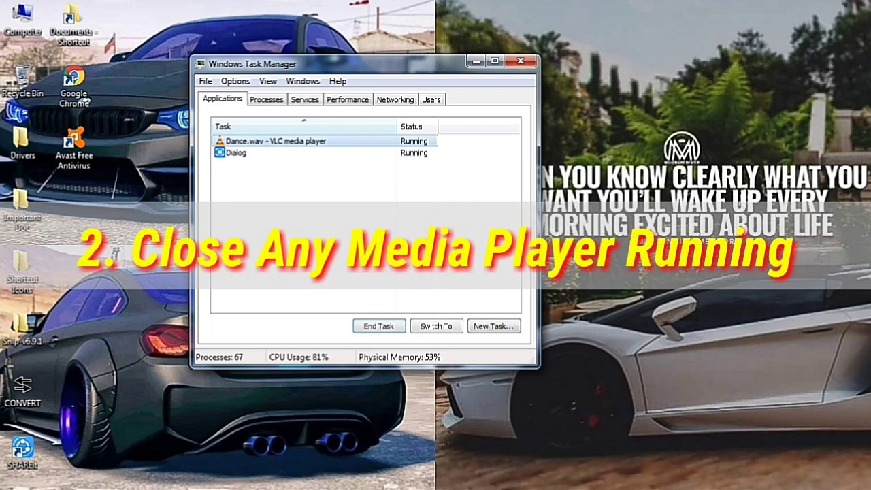
click(379, 326)
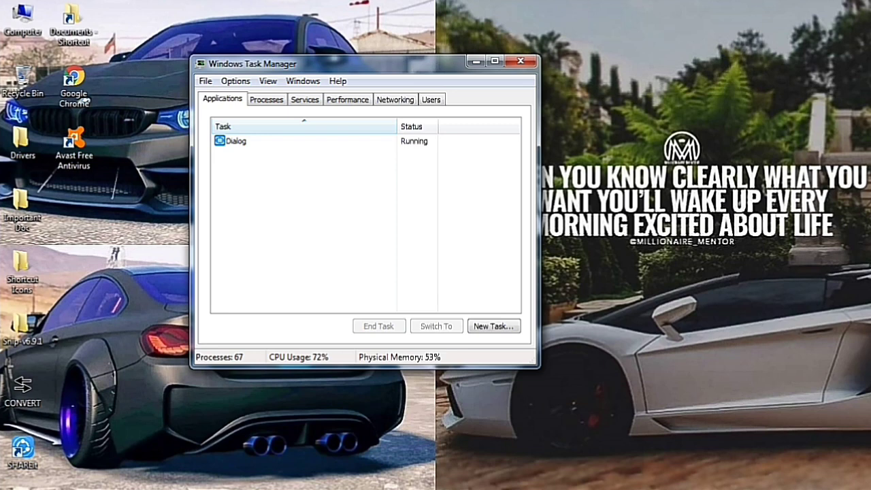
mouse_move(435, 488)
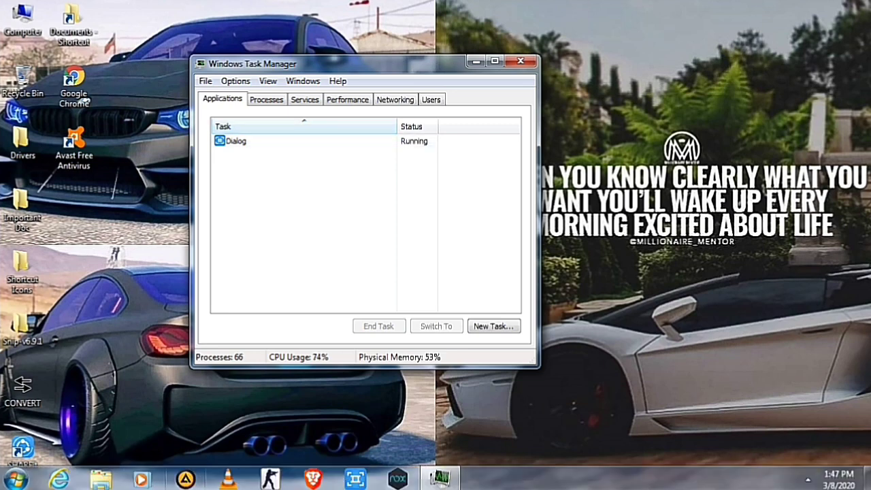
click(347, 99)
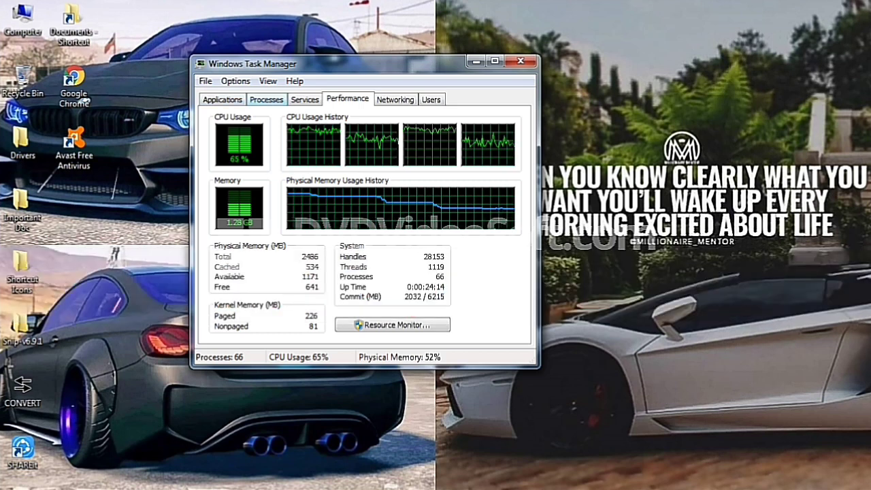
click(266, 100)
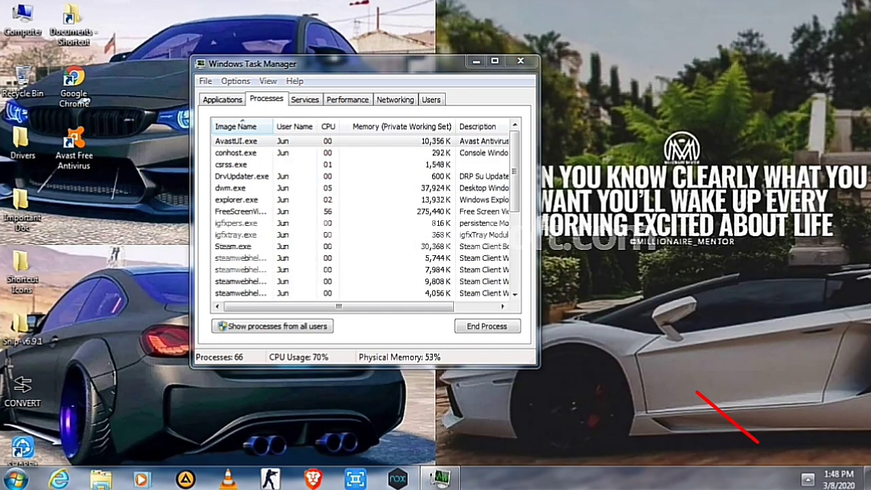
Step: Quit ZPN Connect from the hidden notification area icons
click(808, 480)
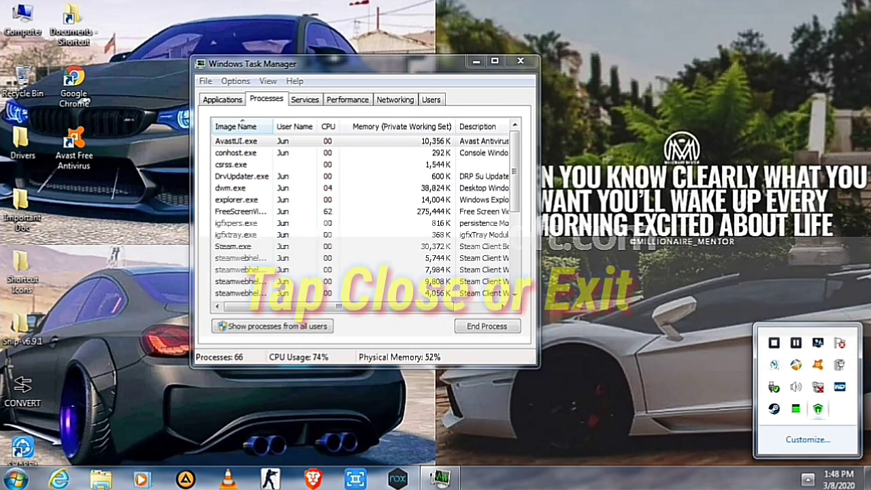
right_click(819, 409)
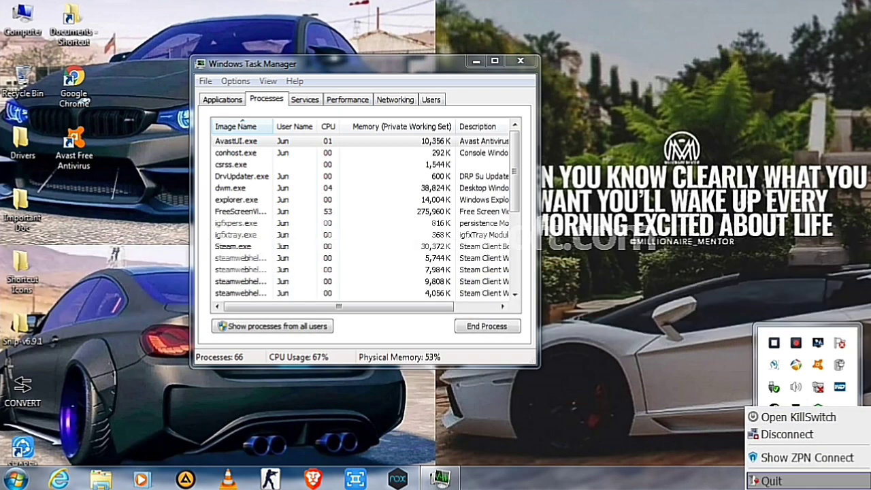
click(772, 480)
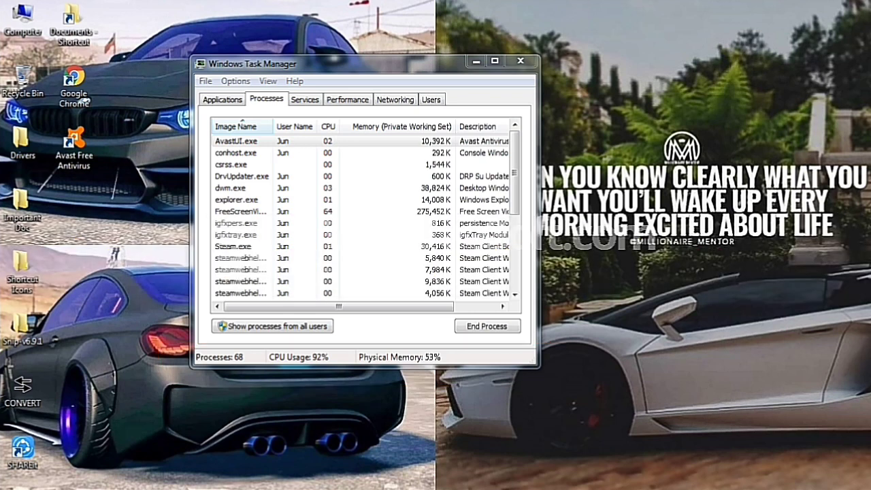
Step: Exit DriverPack Solution Updater from the hidden notification area icons
click(808, 480)
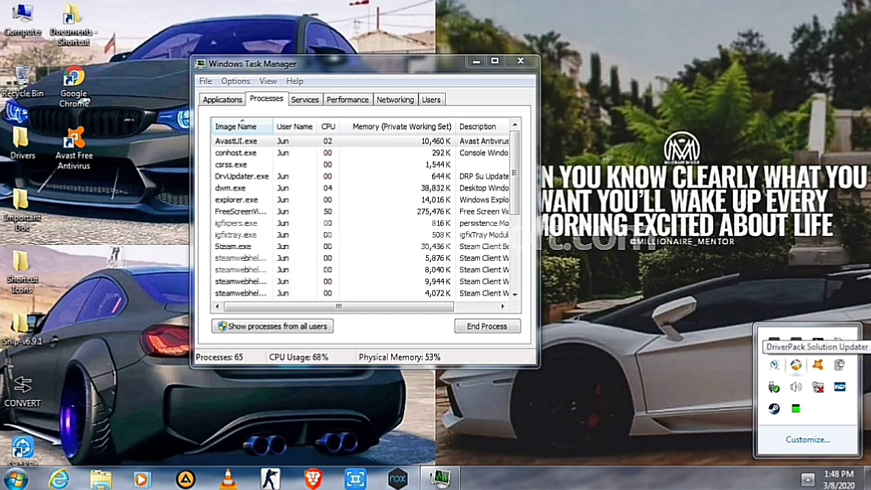
right_click(795, 365)
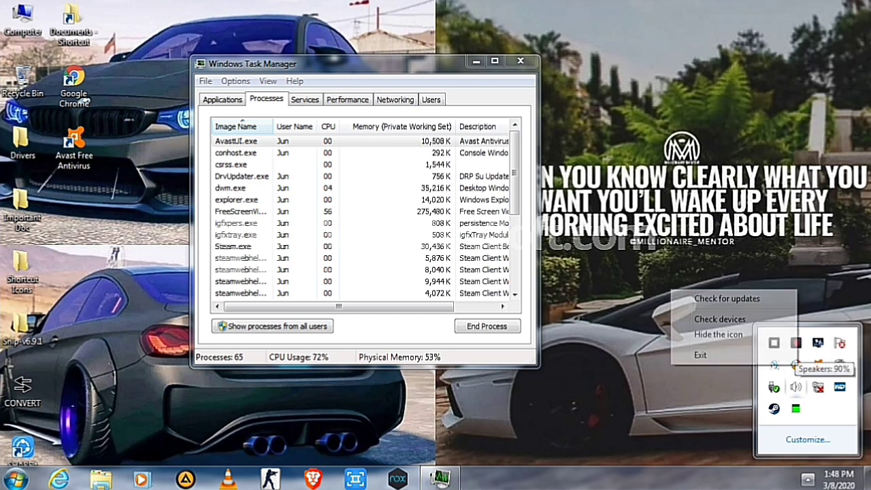
click(702, 355)
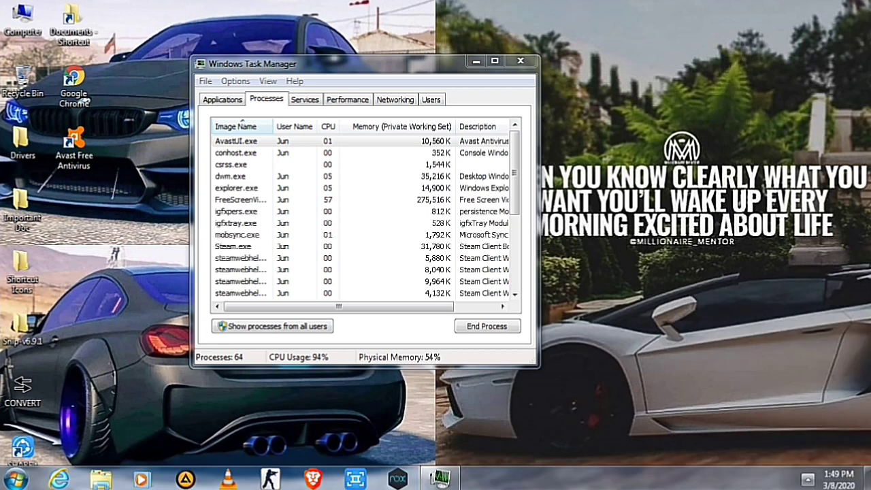
Step: Exit WD Quick View from the hidden notification area icons
click(808, 479)
right_click(818, 387)
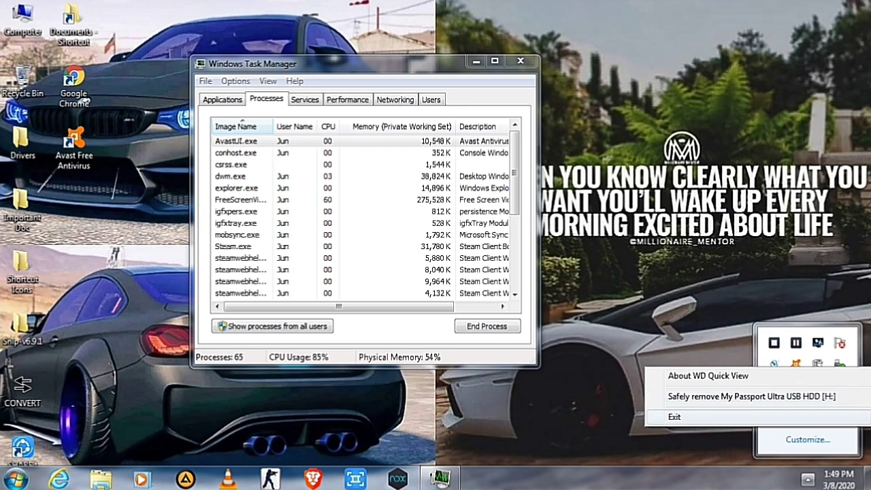
click(674, 417)
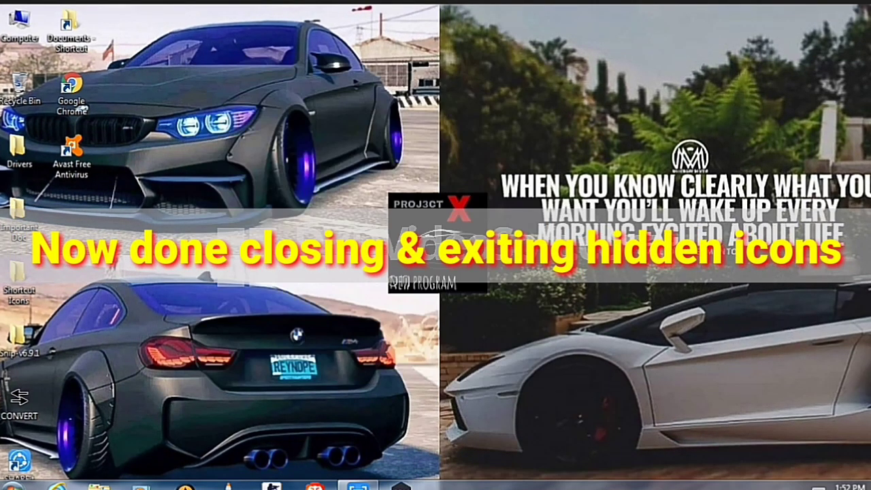
Step: Launch Dota 2 through Steam from the hidden notification area icons
click(819, 487)
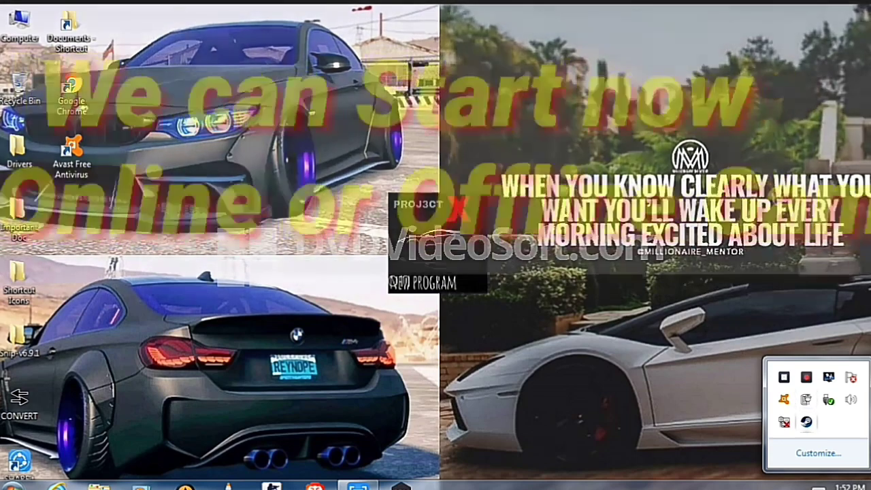
right_click(806, 422)
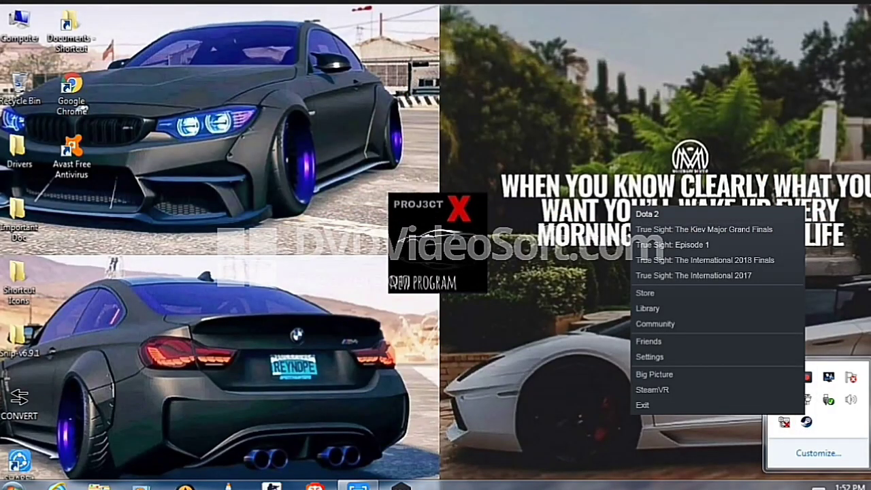
click(646, 214)
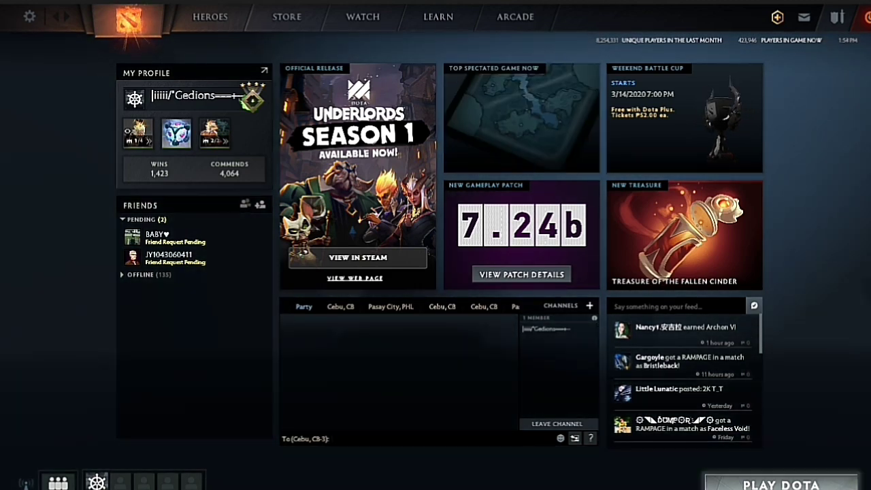
Step: Start a solo practice match against Unfair default bots and pick a random hero
click(782, 483)
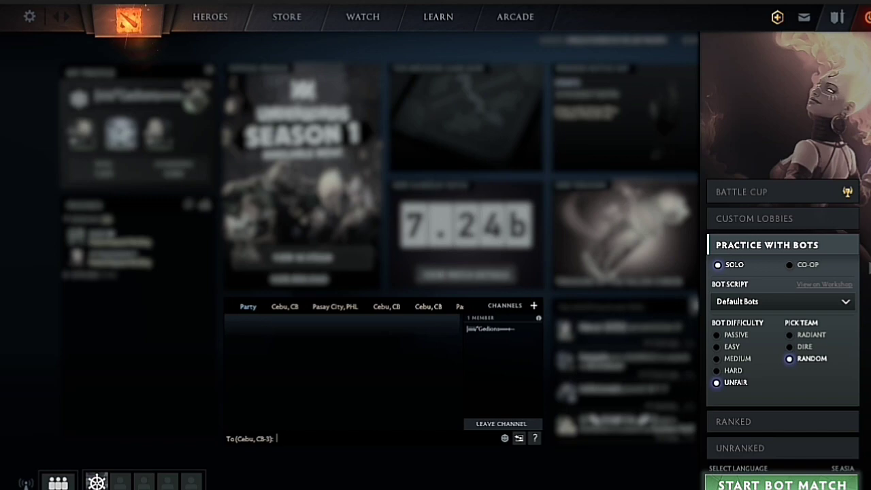
key(Escape)
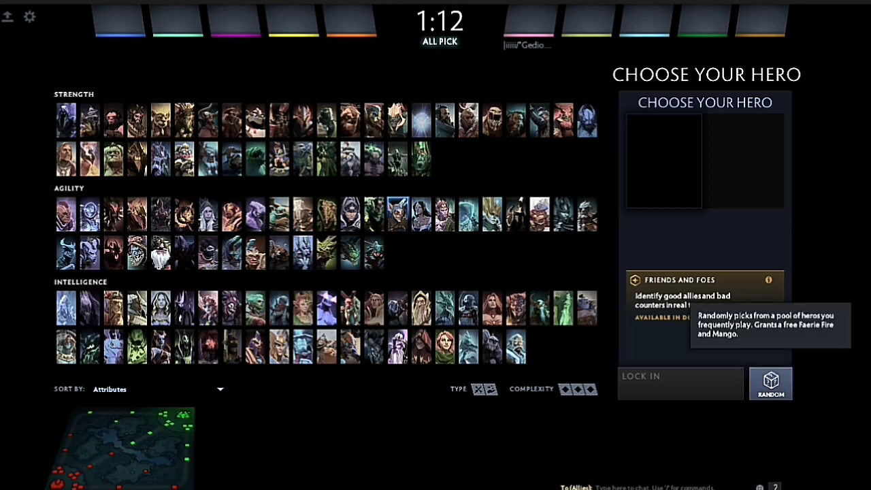
click(772, 384)
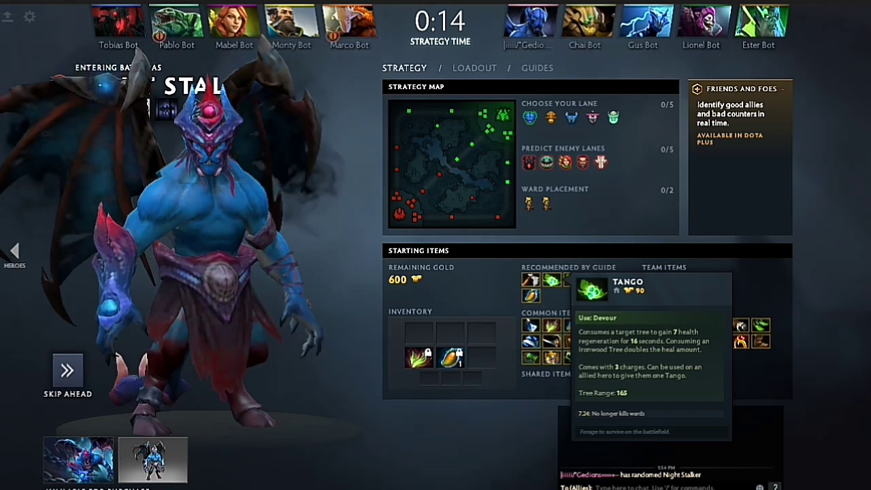
Step: Buy Tango, Quelling Blade and Sage's Mask as starting items, placing the Quelling Blade in the third slot of the inventory's upper row
right_click(552, 280)
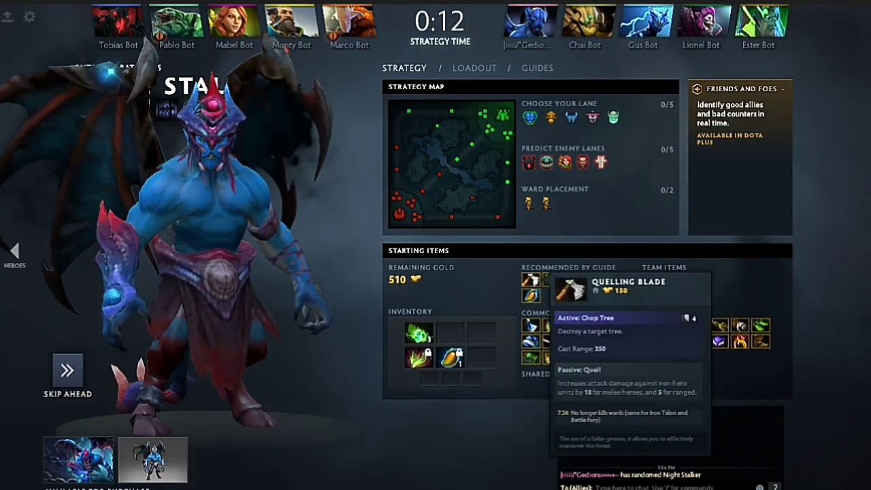
right_click(531, 280)
drag(449, 333, 481, 333)
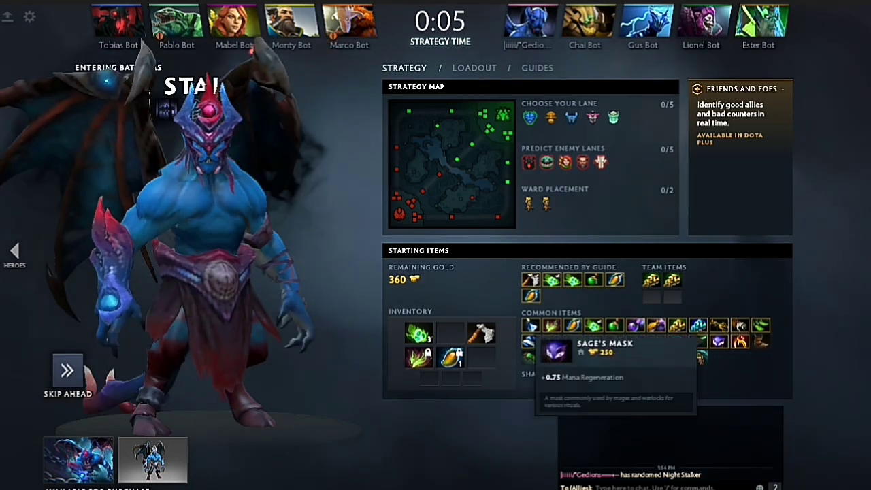
right_click(719, 341)
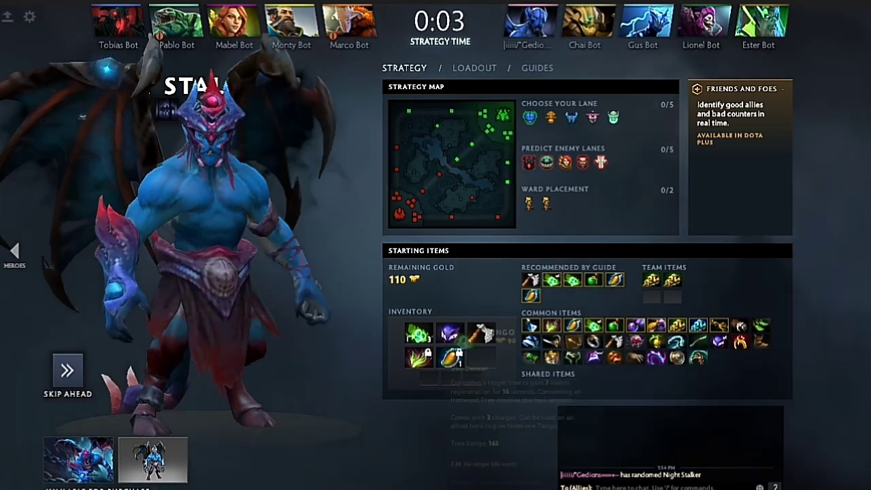